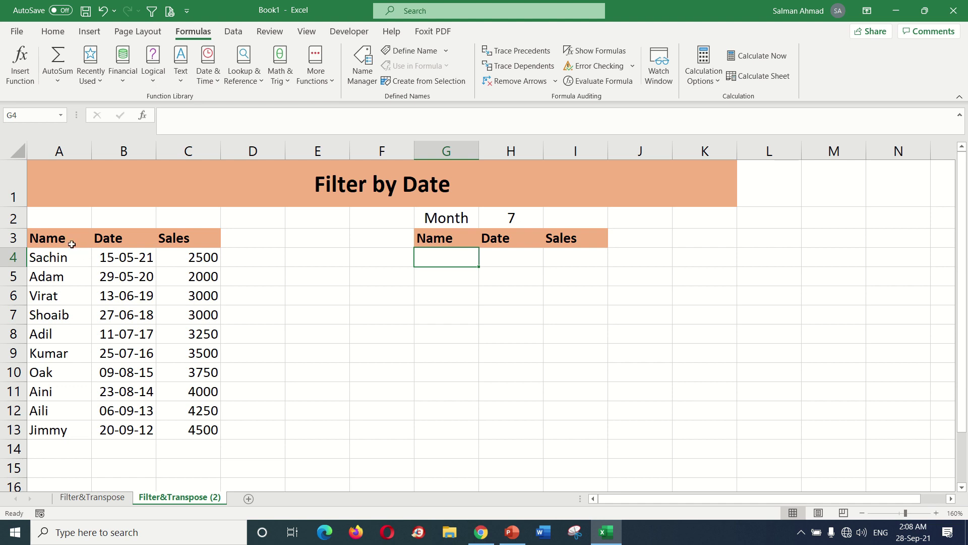
# - Look over the Name, Date, Sales table columns and the month value in H2
pyautogui.moveTo(71, 244); pyautogui.dragTo(126, 268)
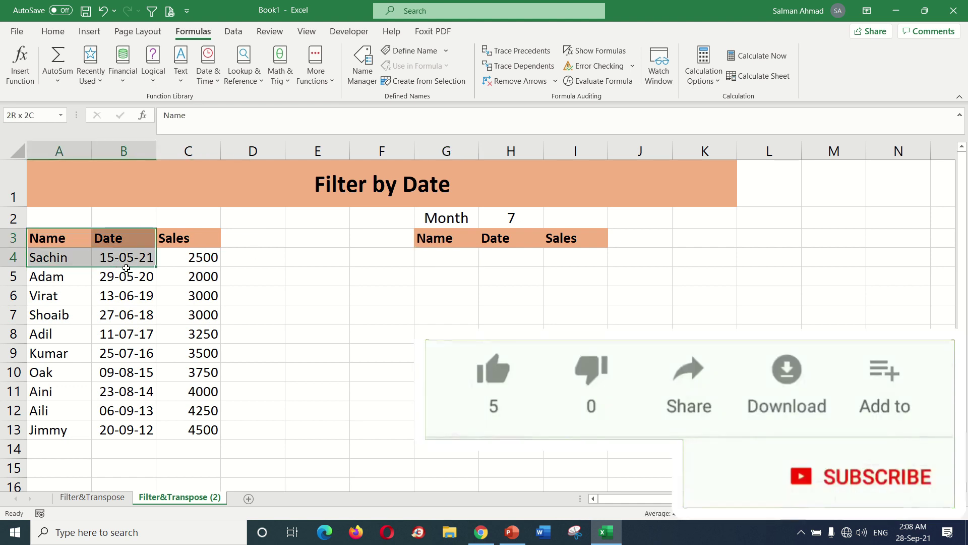
pyautogui.moveTo(126, 268); pyautogui.dragTo(193, 413)
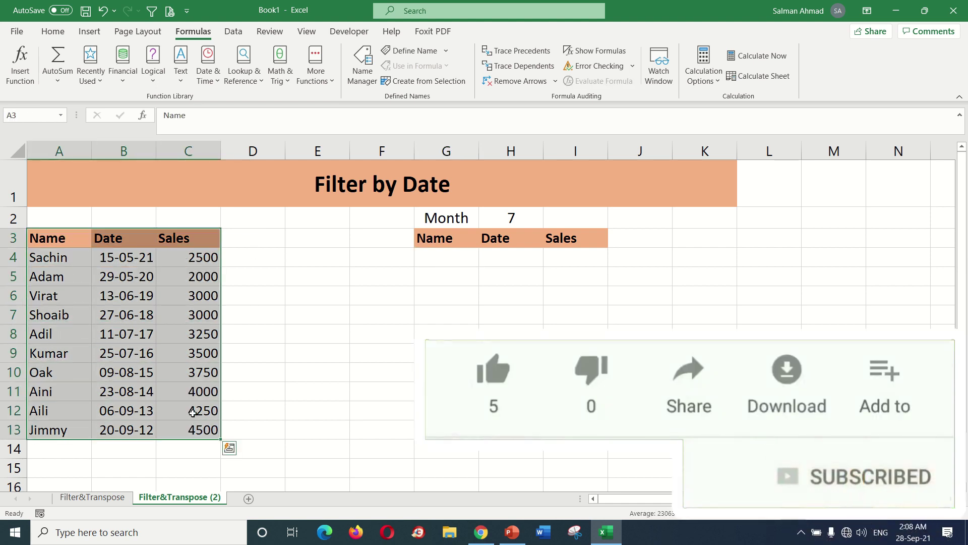
pyautogui.click(72, 238)
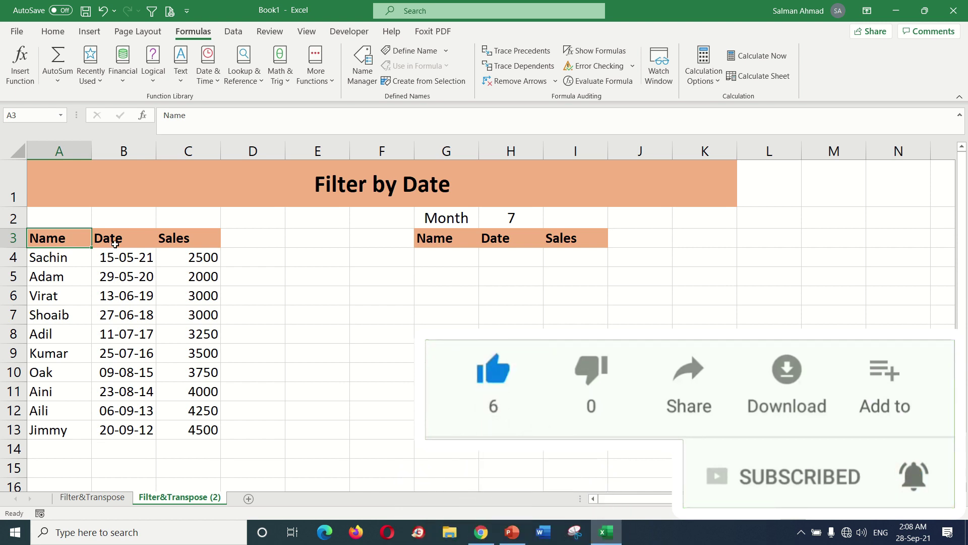
pyautogui.moveTo(115, 244); pyautogui.dragTo(129, 410)
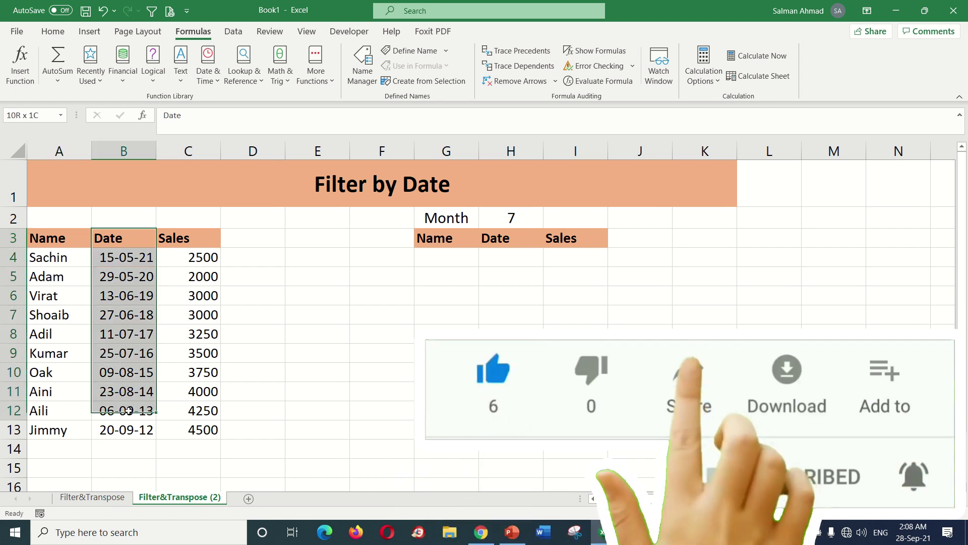
pyautogui.click(174, 353)
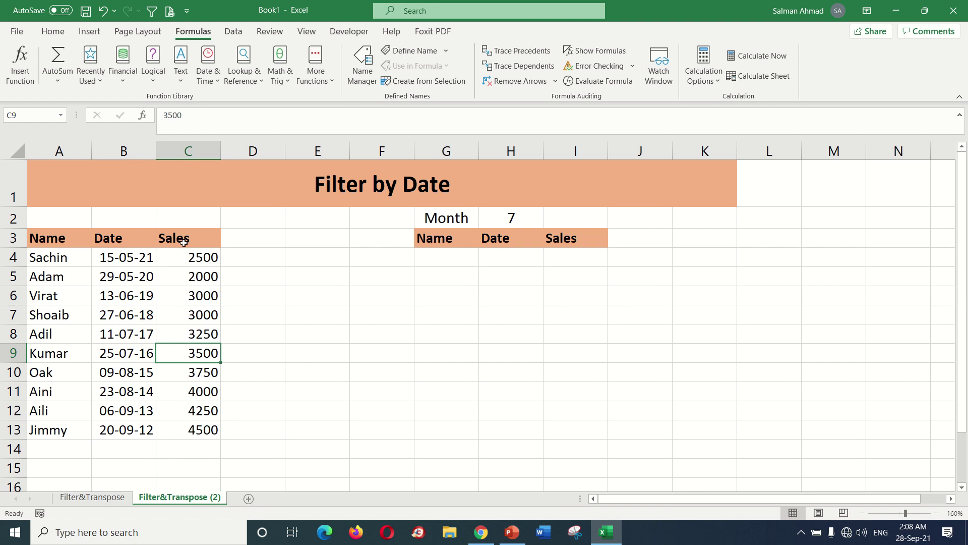
pyautogui.moveTo(183, 242); pyautogui.dragTo(207, 434)
pyautogui.click(198, 387)
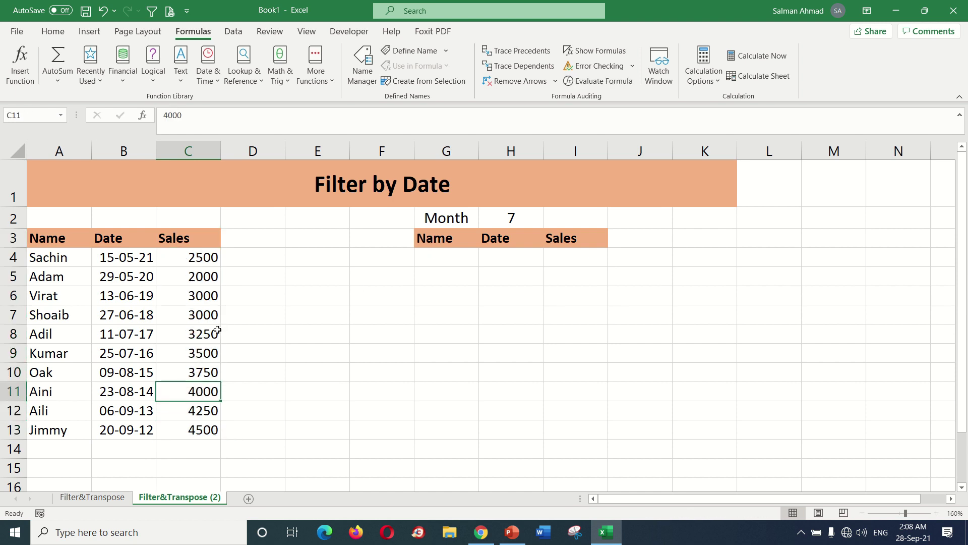
pyautogui.click(149, 296)
pyautogui.click(118, 241)
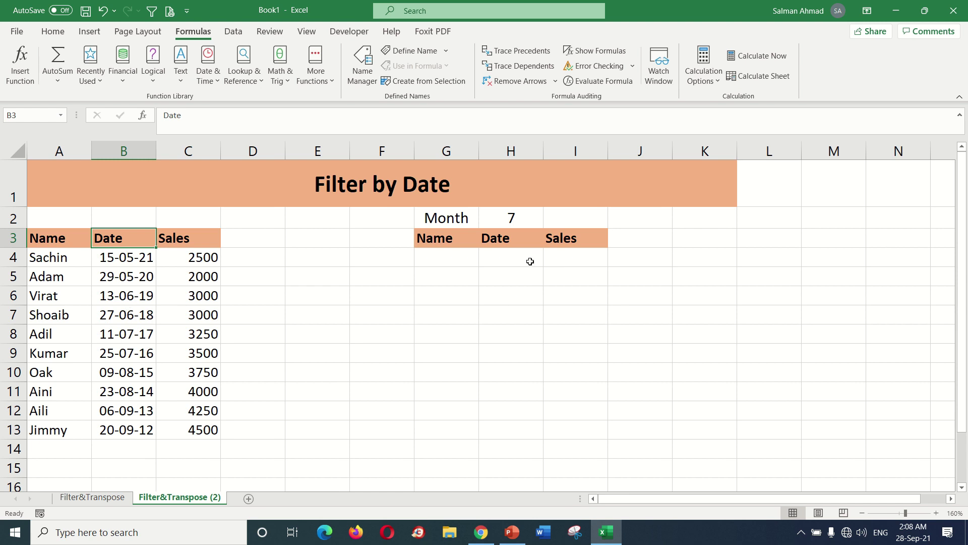
pyautogui.click(498, 219)
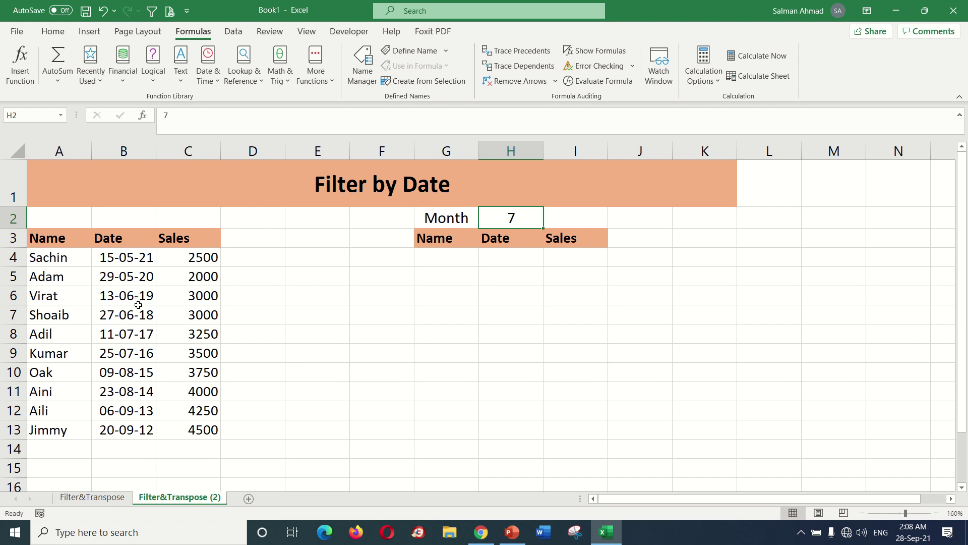
pyautogui.click(145, 374)
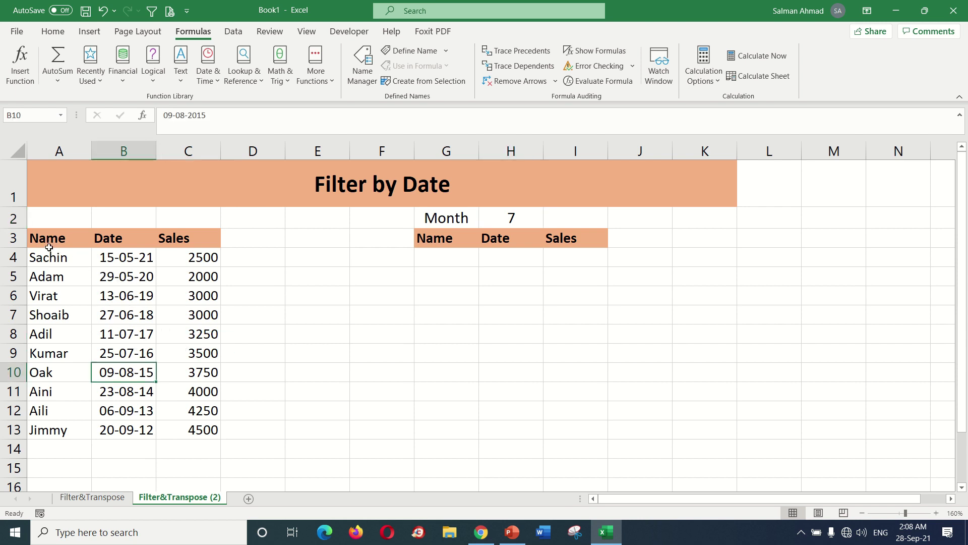
# - Select the data rows A4:C13 and name the range 'data' in the Name Box
pyautogui.moveTo(47, 258)
pyautogui.mouseDown()
pyautogui.moveTo(181, 375)
pyautogui.moveTo(184, 422)
pyautogui.mouseUp()
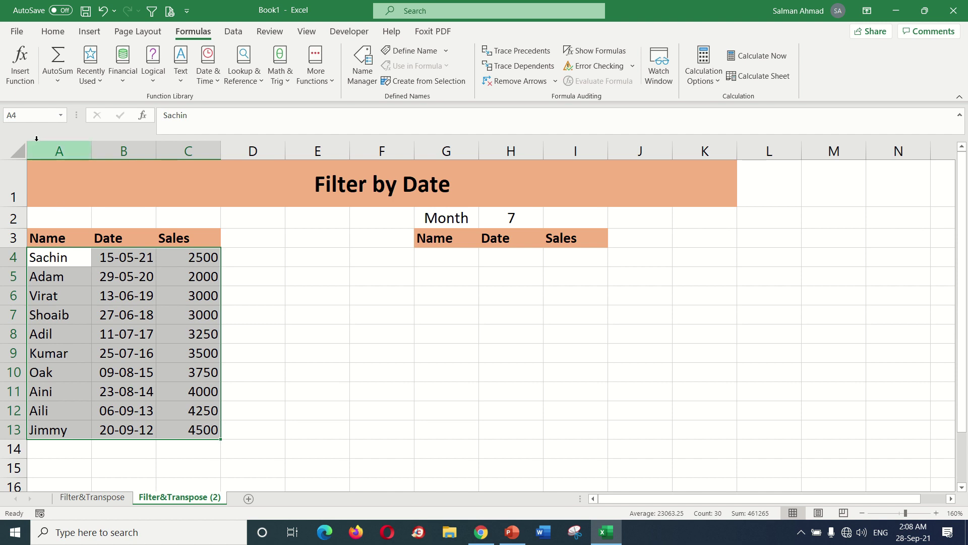
pyautogui.click(26, 115)
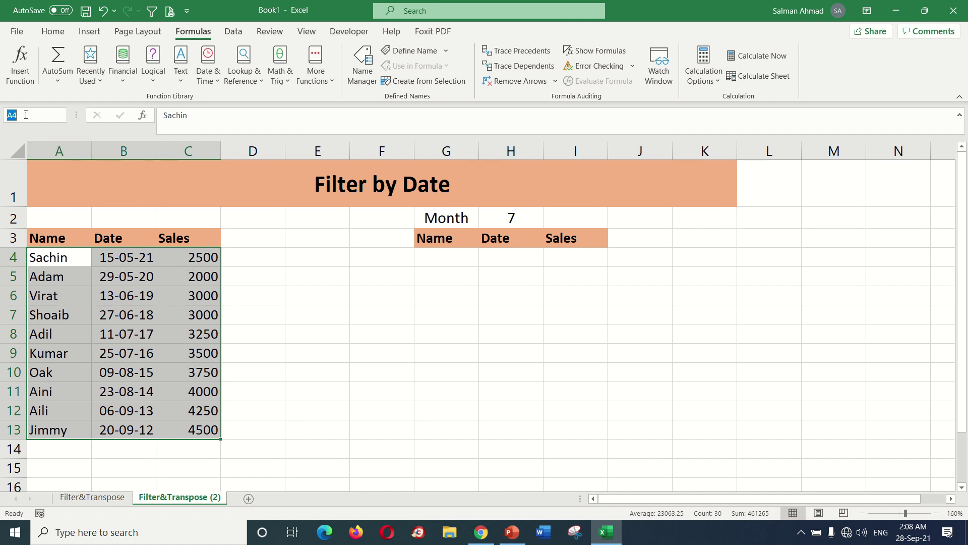
pyautogui.write('data')
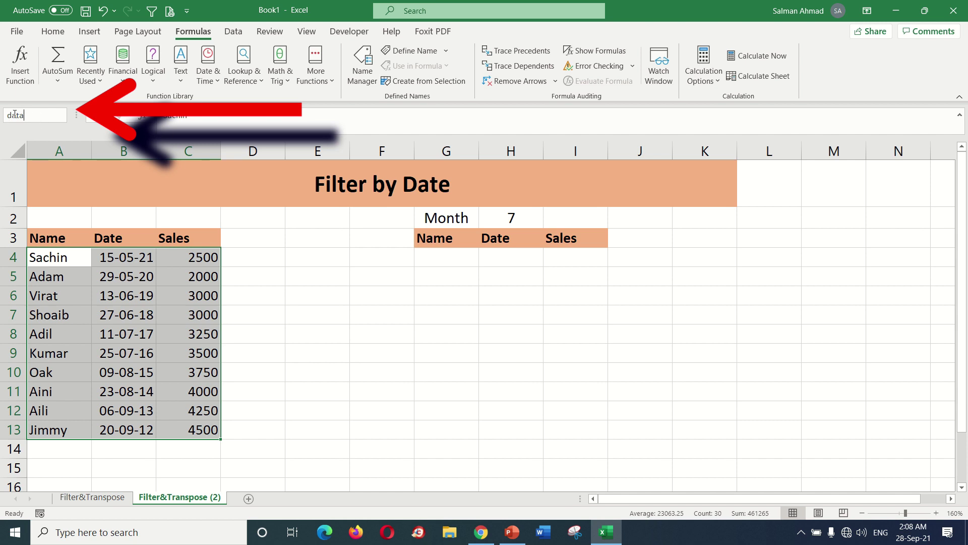
pyautogui.press('Return')
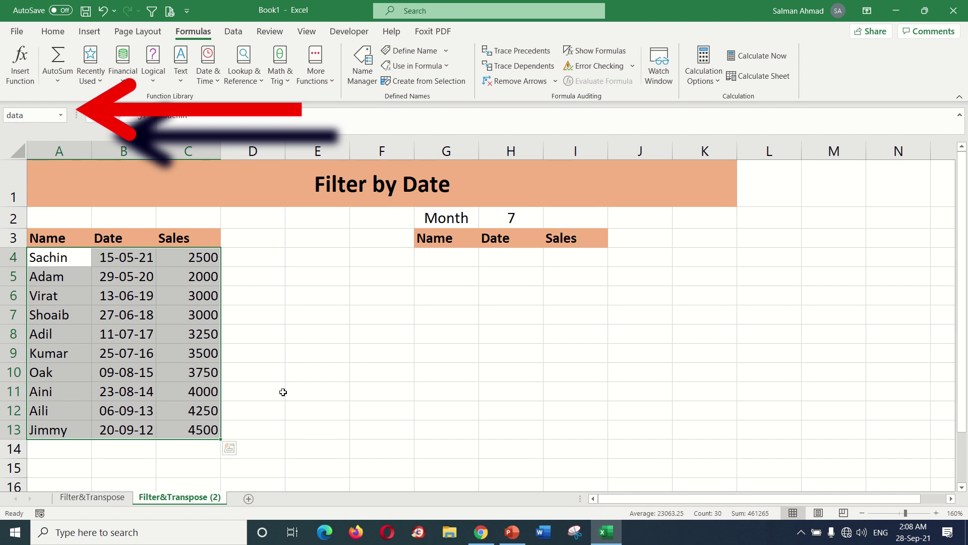
pyautogui.click(215, 354)
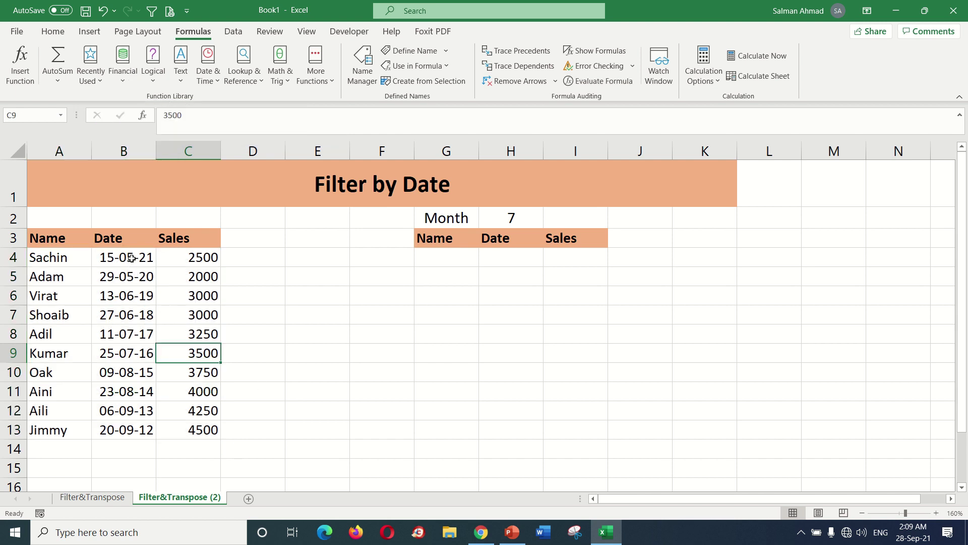
# - Name the date cells B4:B13 'date' using the Name Box
pyautogui.moveTo(131, 258); pyautogui.dragTo(135, 429)
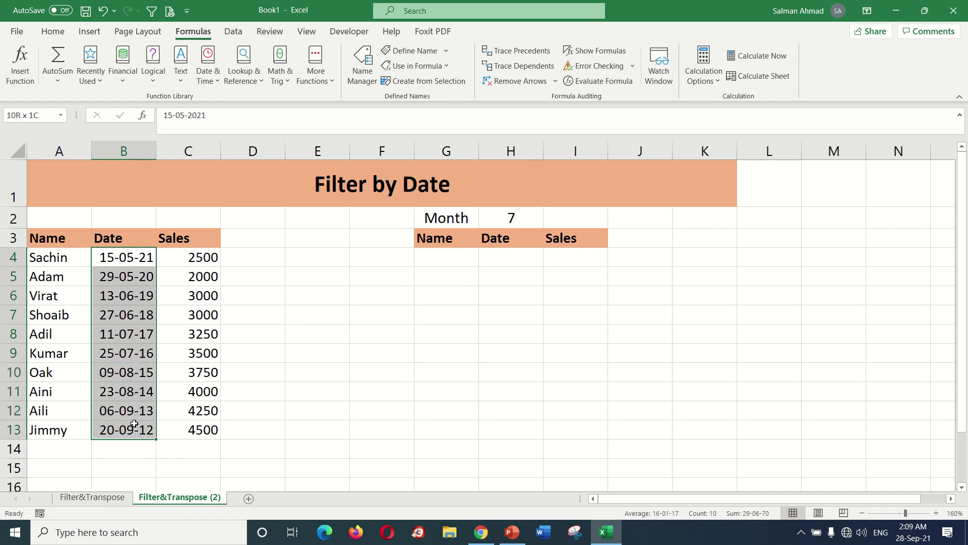
pyautogui.click(132, 257)
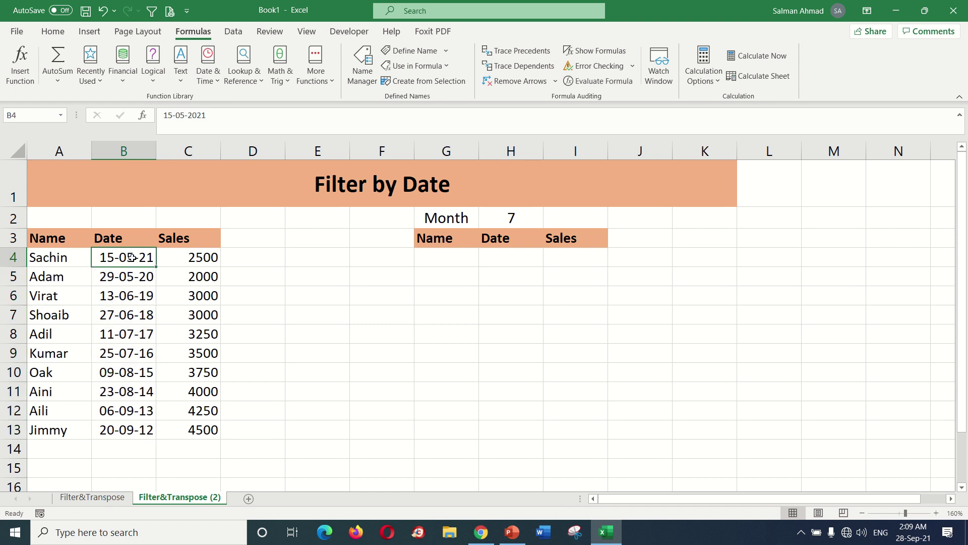
pyautogui.moveTo(132, 257); pyautogui.dragTo(135, 428)
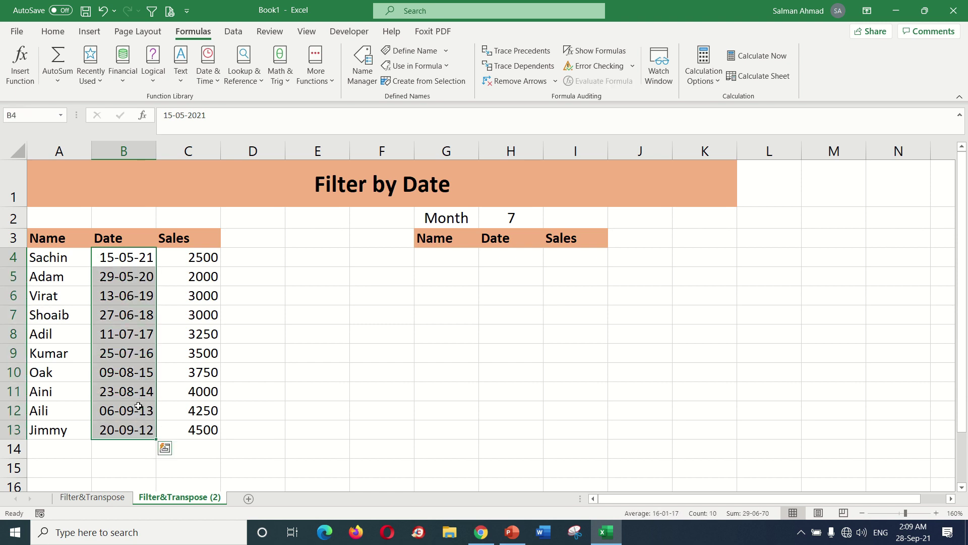
pyautogui.click(33, 116)
pyautogui.write('date')
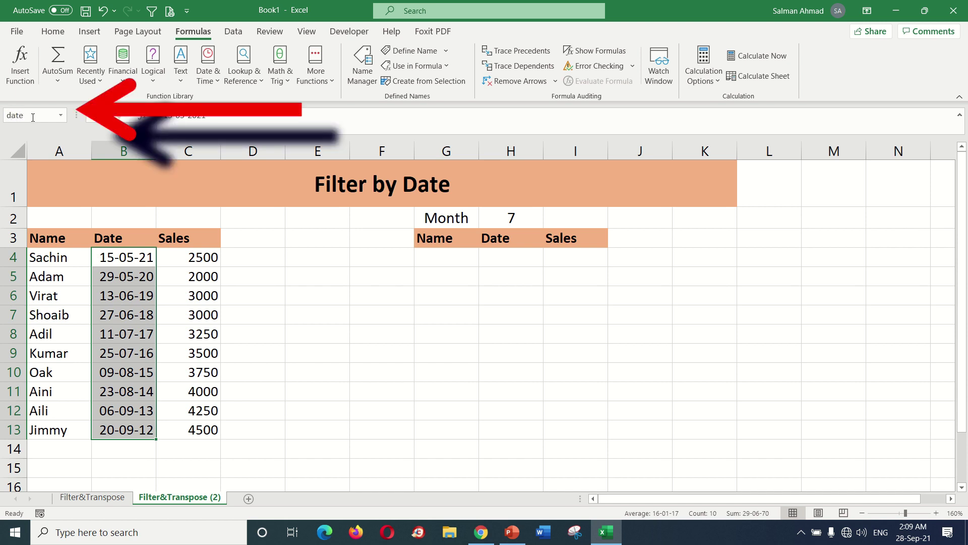
pyautogui.click(104, 315)
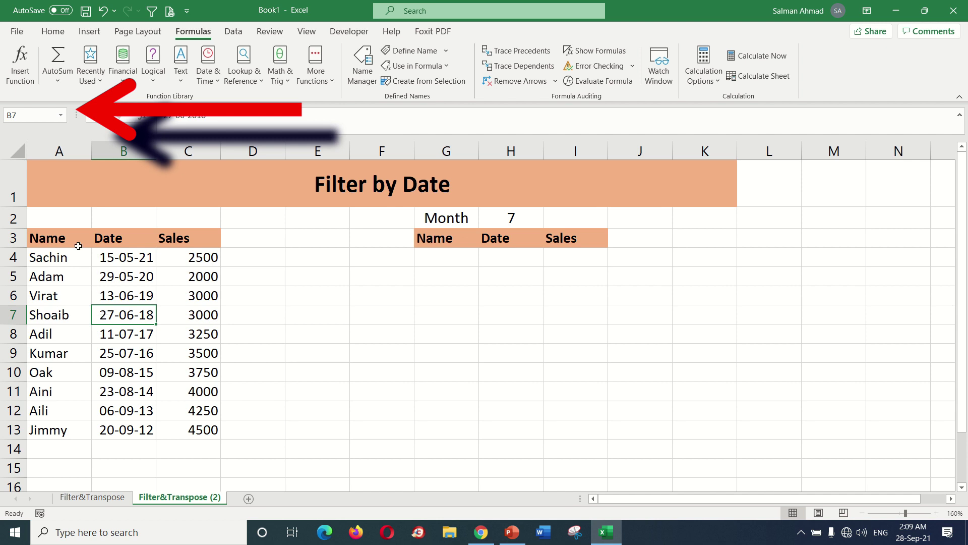
pyautogui.moveTo(52, 239); pyautogui.dragTo(170, 248)
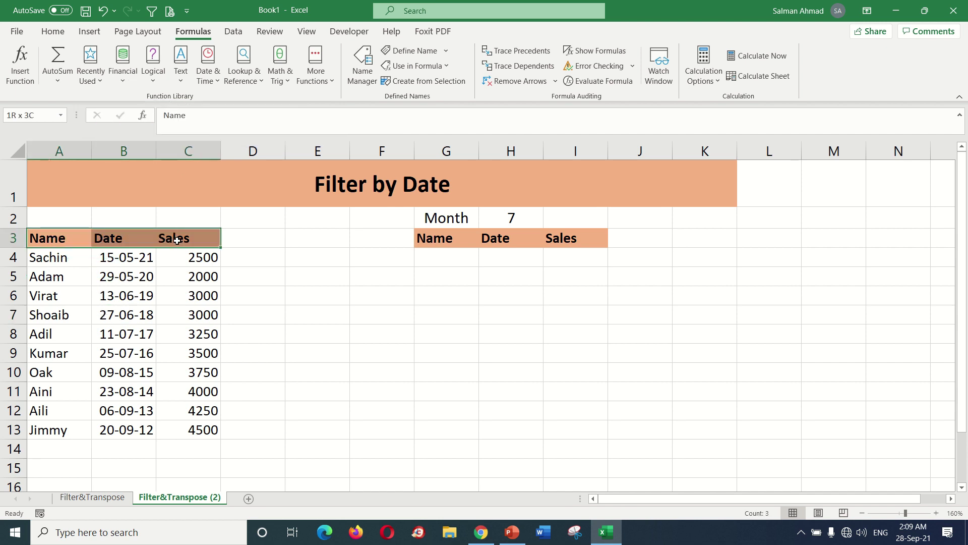
pyautogui.click(126, 256)
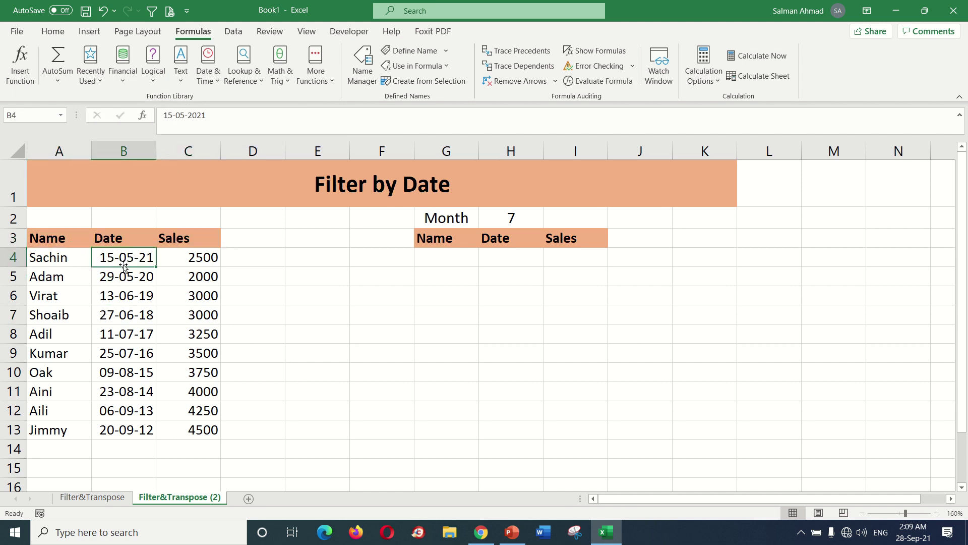
pyautogui.click(60, 117)
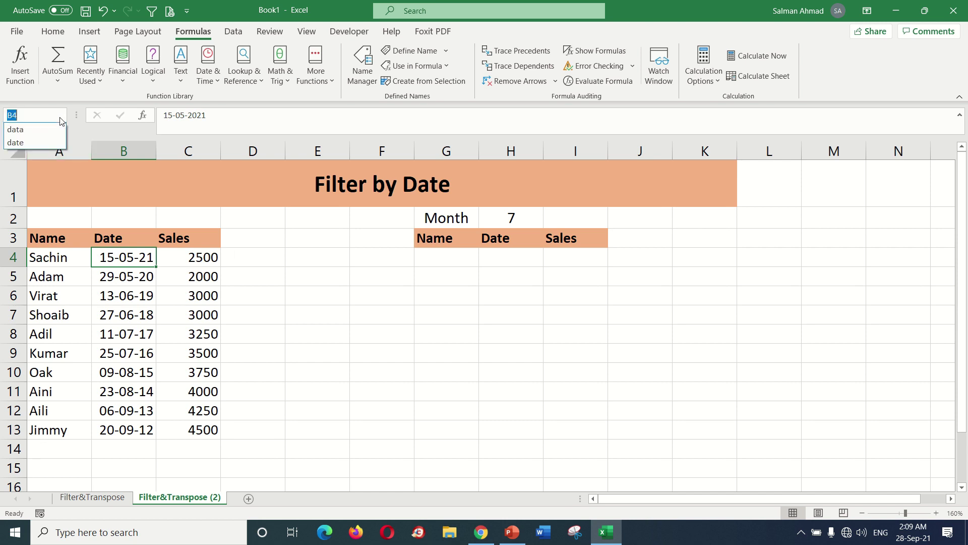
pyautogui.click(34, 130)
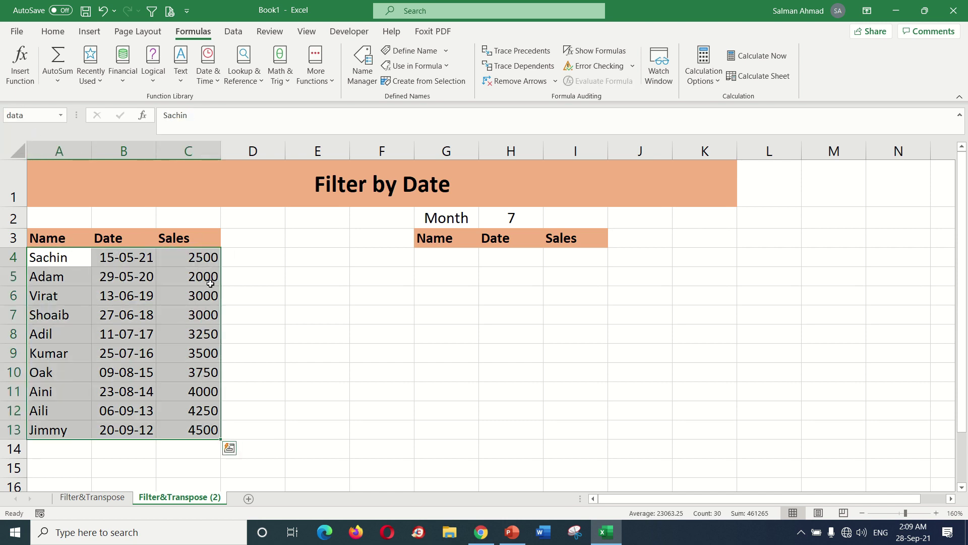
pyautogui.click(61, 118)
pyautogui.click(29, 142)
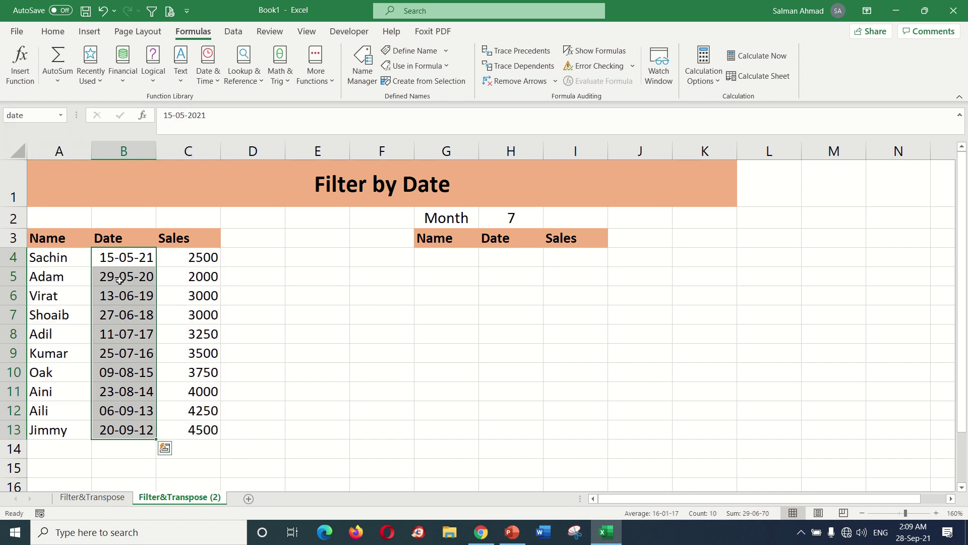
pyautogui.click(431, 260)
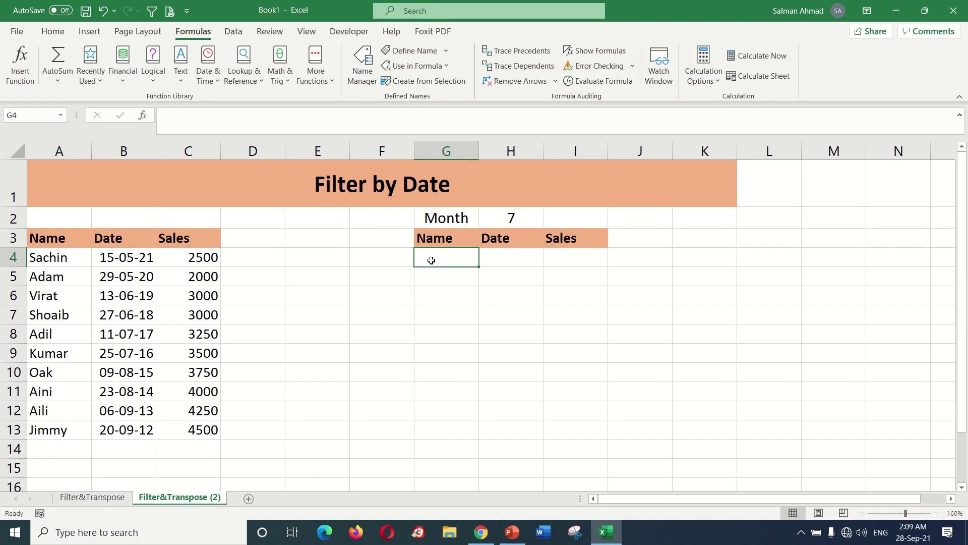
# - Start the G4 formula as =FILTER(data,MONTH( with autocomplete
pyautogui.write('=')
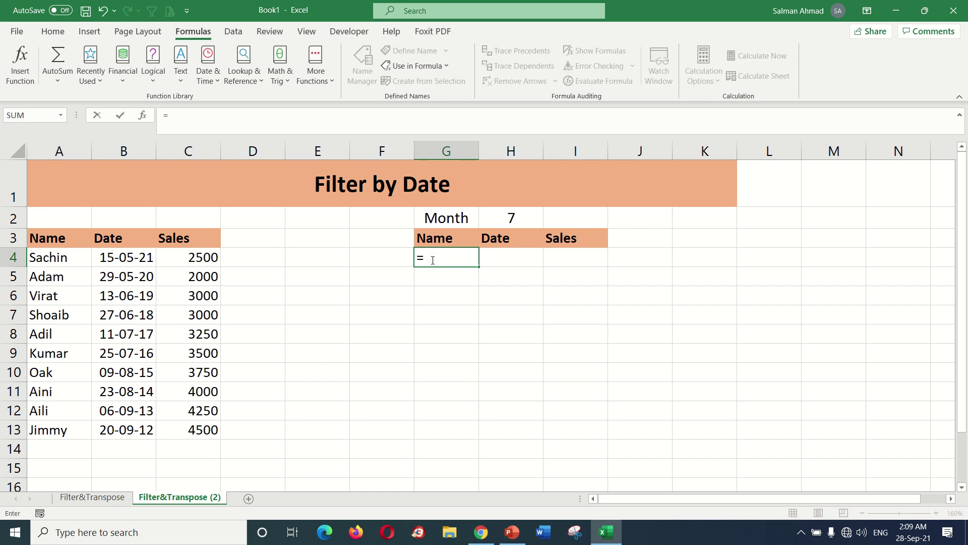
pyautogui.write('fil')
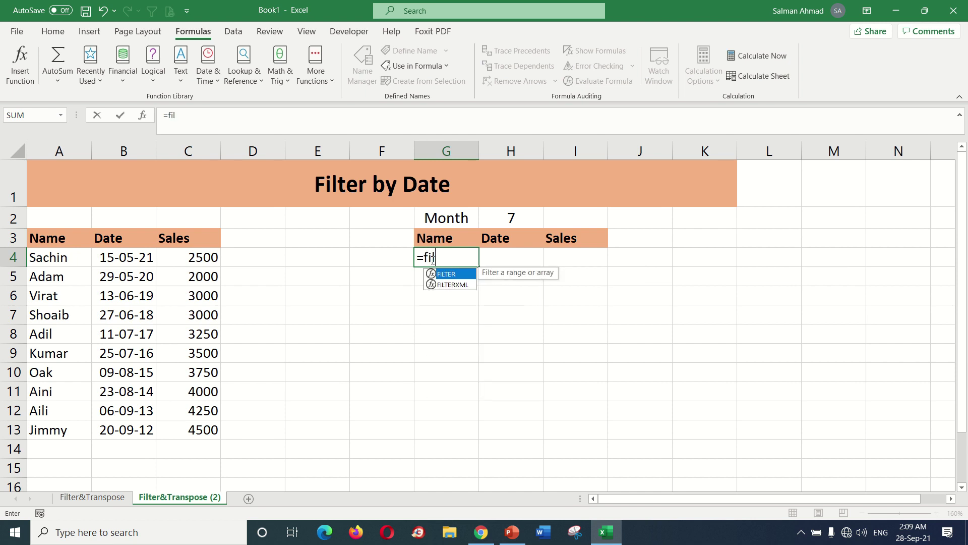
pyautogui.press('Tab')
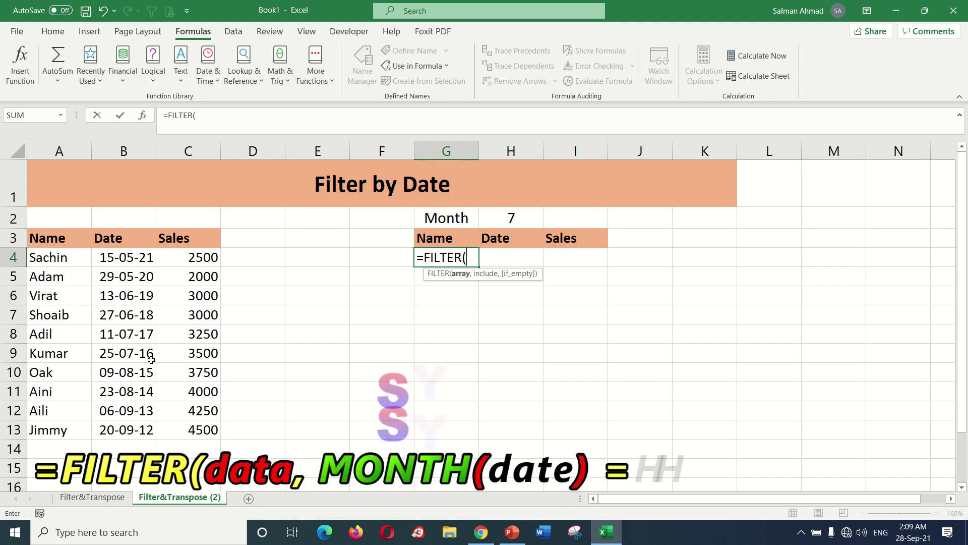
pyautogui.write('d')
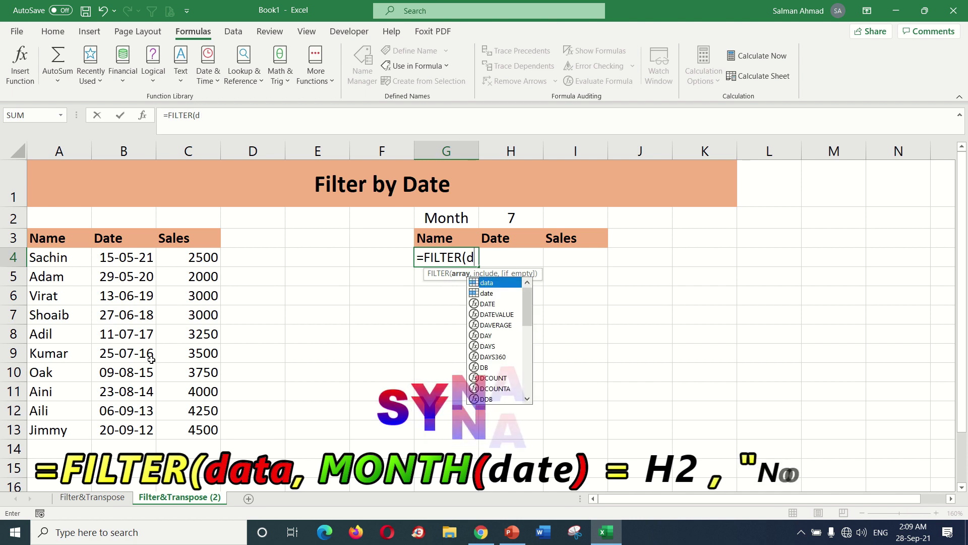
pyautogui.write('a')
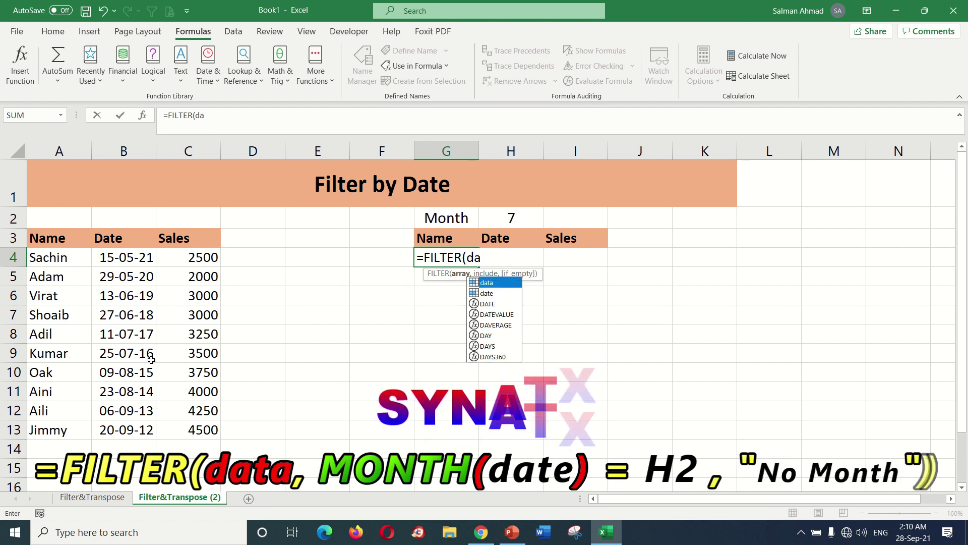
pyautogui.write('ta')
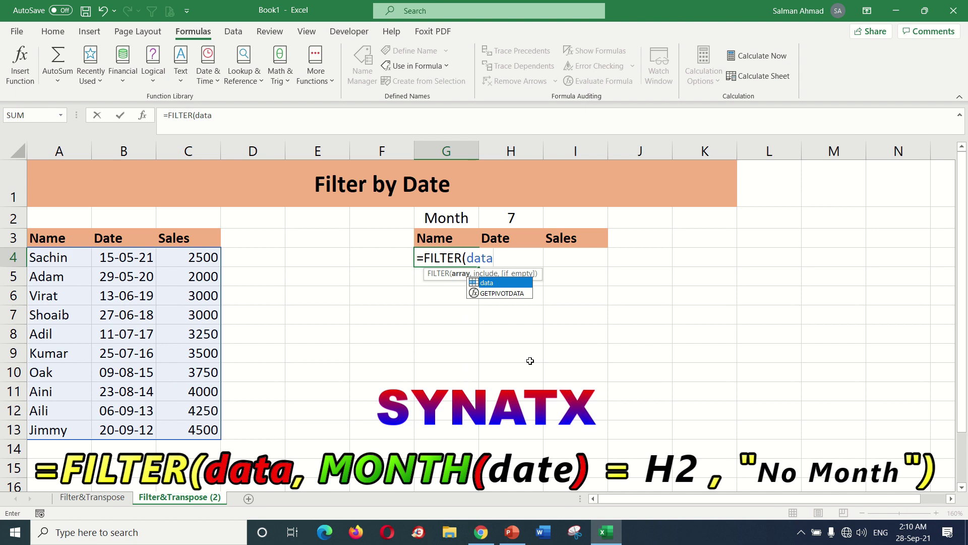
pyautogui.write(',')
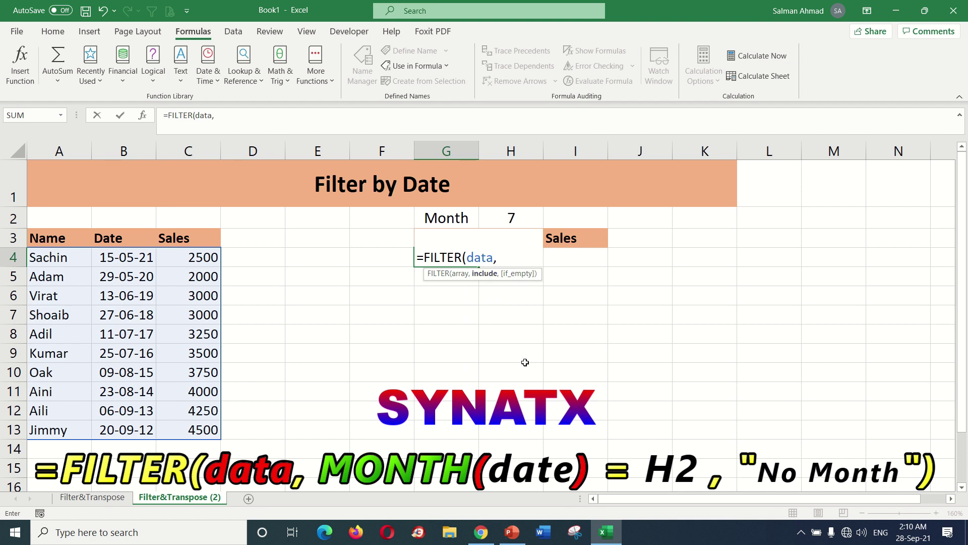
pyautogui.write('mo')
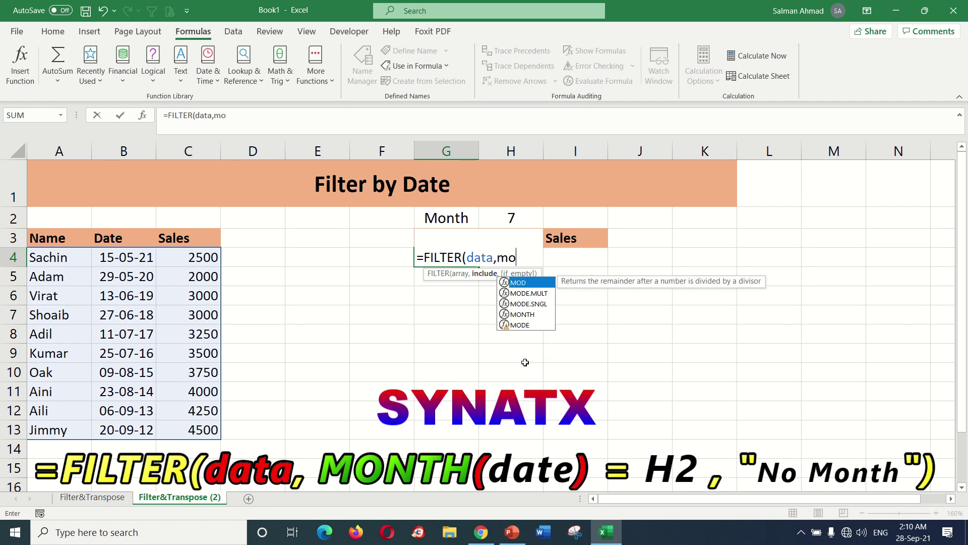
pyautogui.write('nt')
pyautogui.press('Tab')
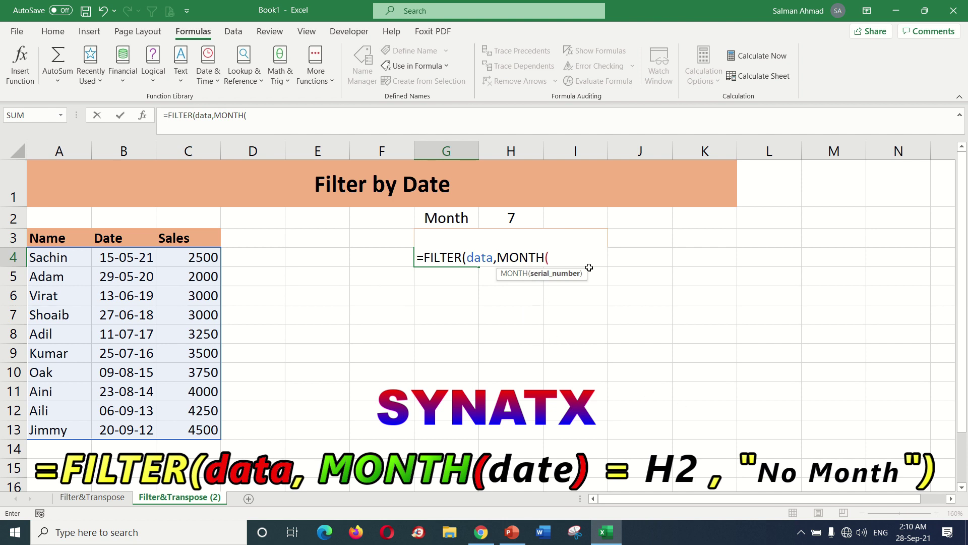
# - Complete and commit the formula =FILTER(data,MONTH(date)=H2,"No Month")
pyautogui.write('date')
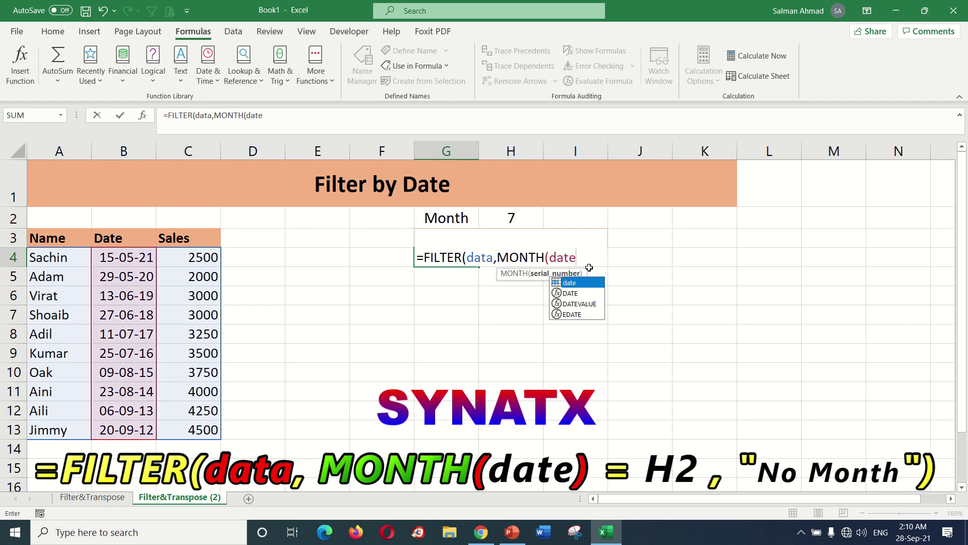
pyautogui.press('Escape')
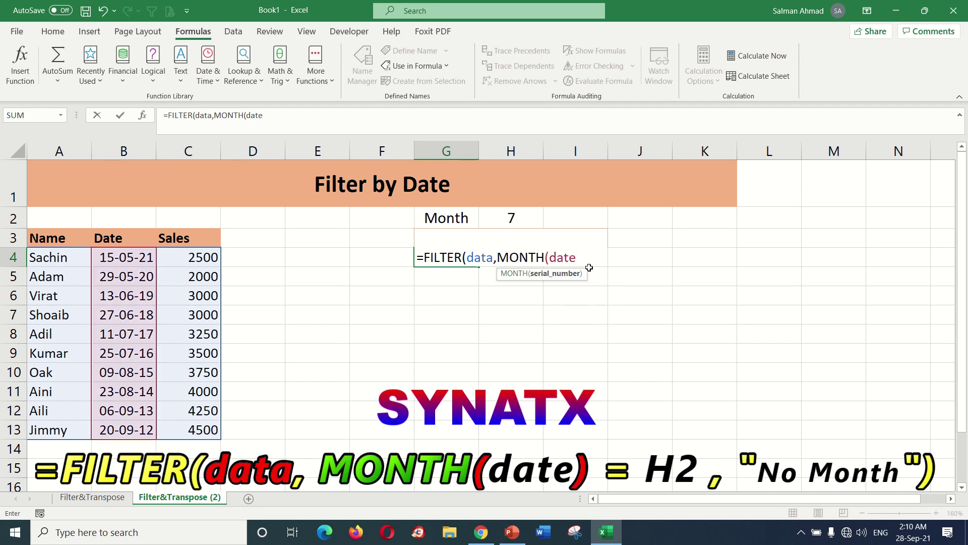
pyautogui.write(')=')
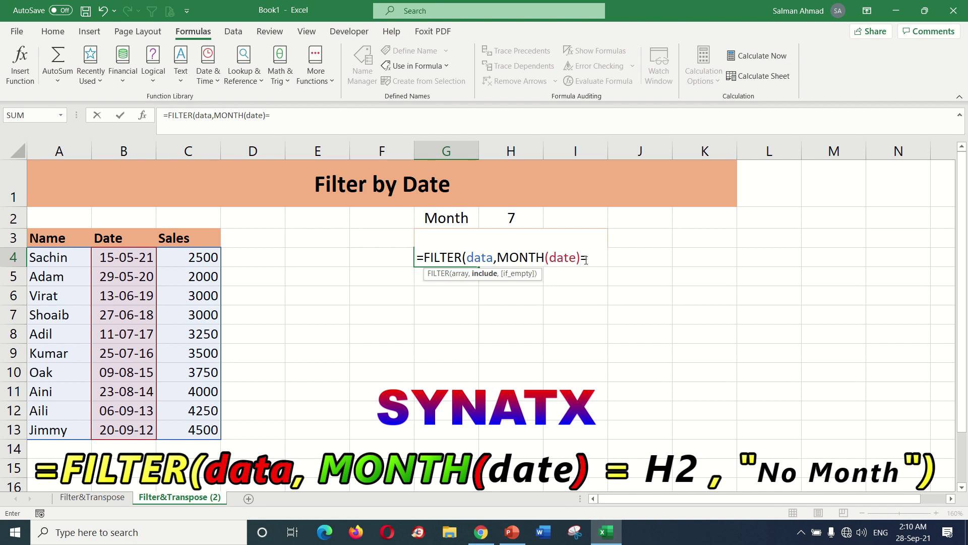
pyautogui.click(501, 221)
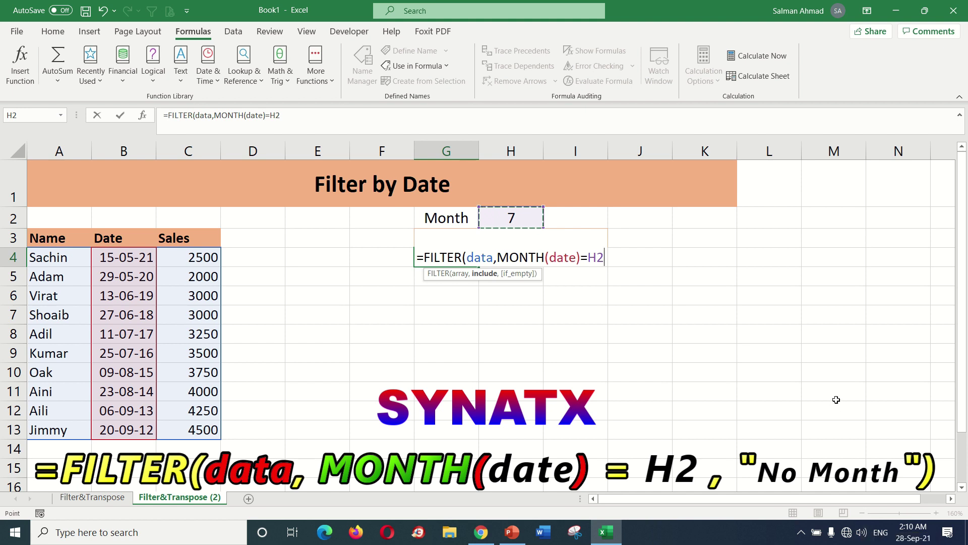
pyautogui.write(',')
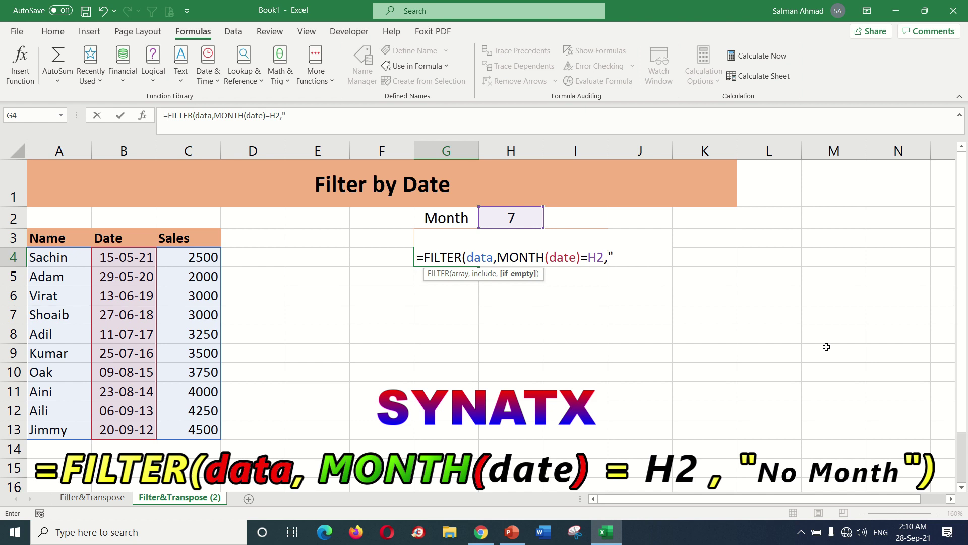
pyautogui.write('No')
pyautogui.write(' Mon')
pyautogui.write('th')
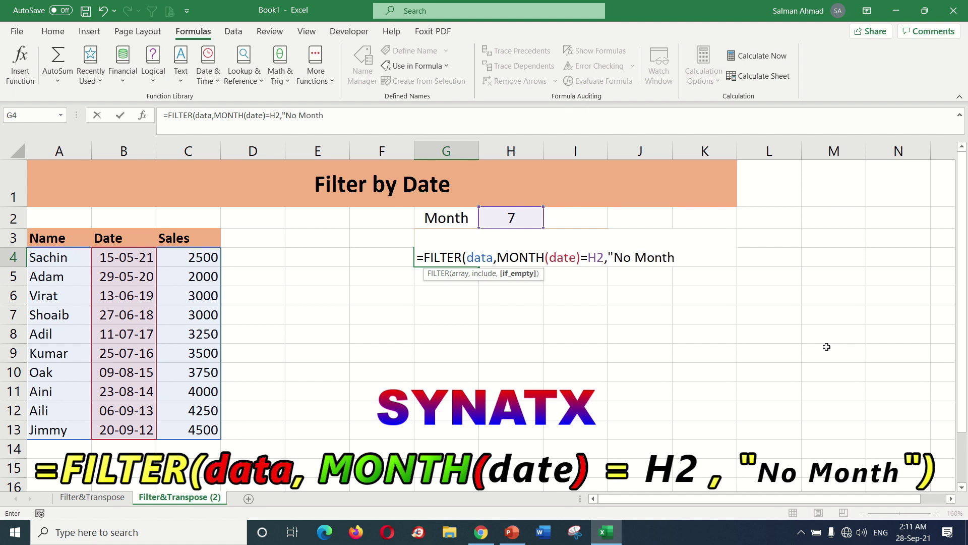
pyautogui.write('"')
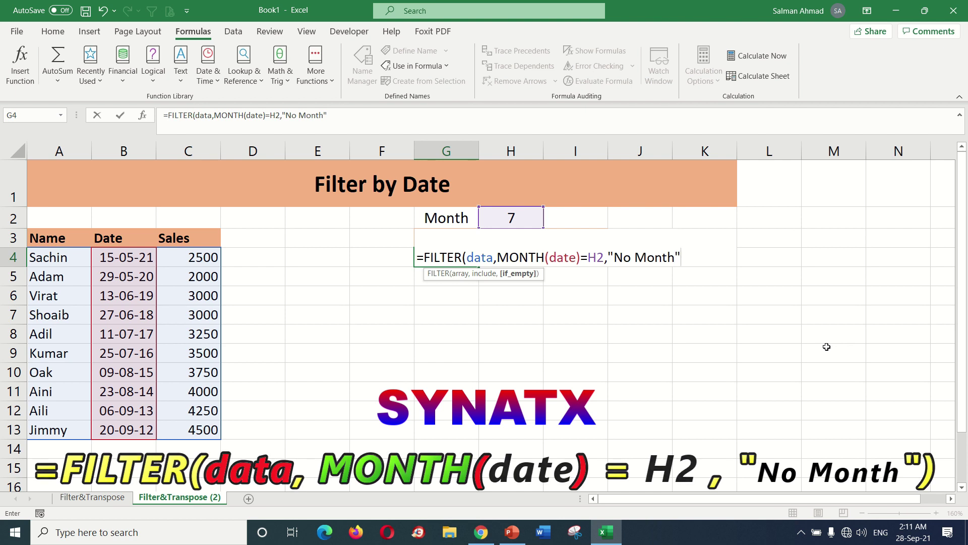
pyautogui.write(')')
pyautogui.press('Return')
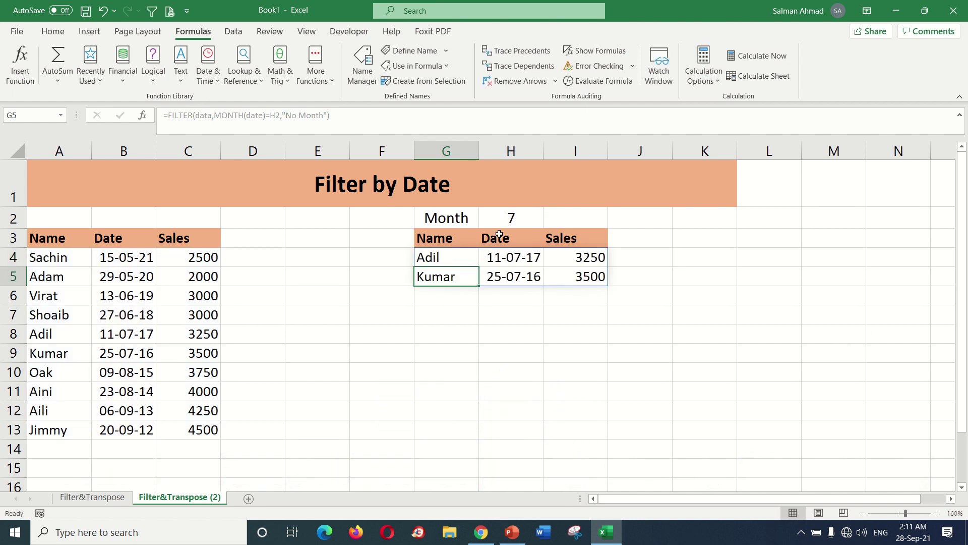
# - Test the filter by changing the month in H2 to 5, then to 6
pyautogui.click(512, 219)
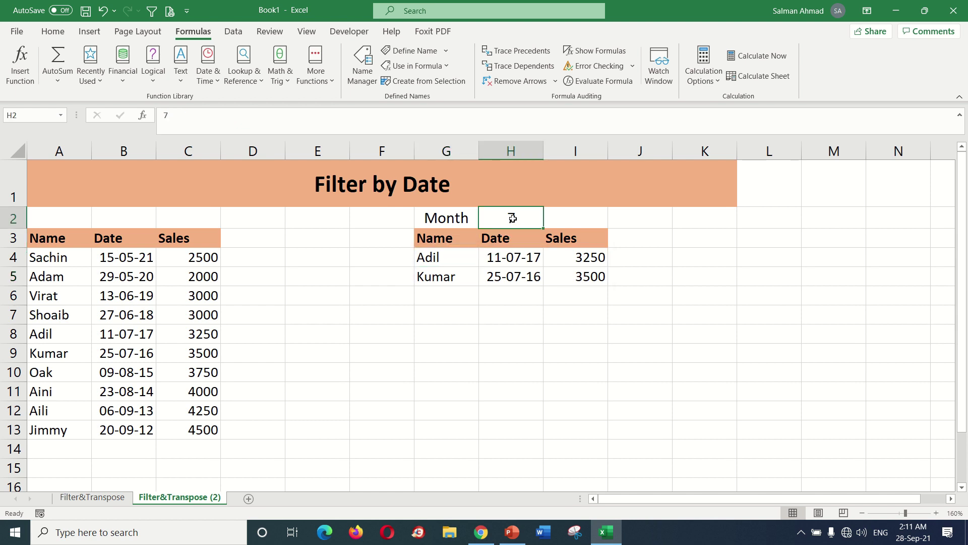
pyautogui.press('Delete')
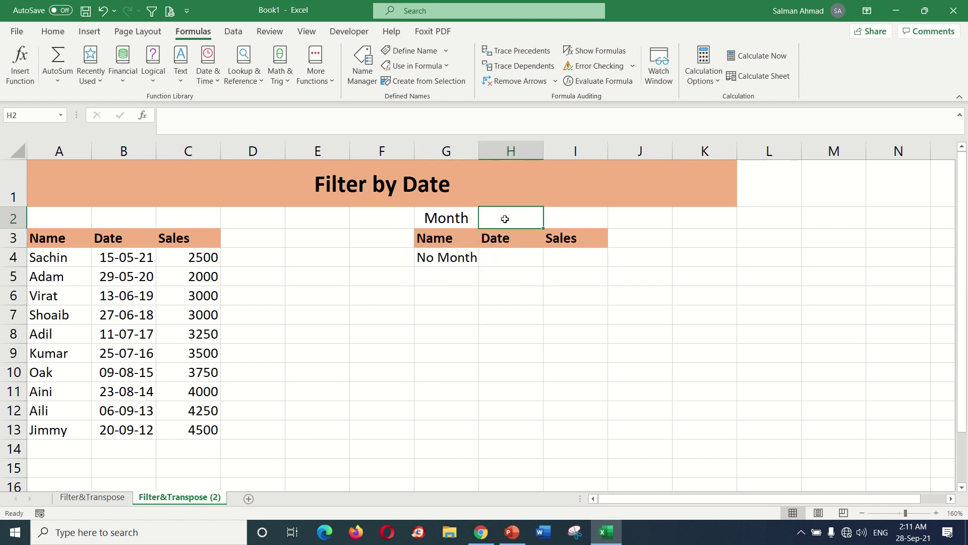
pyautogui.write('5')
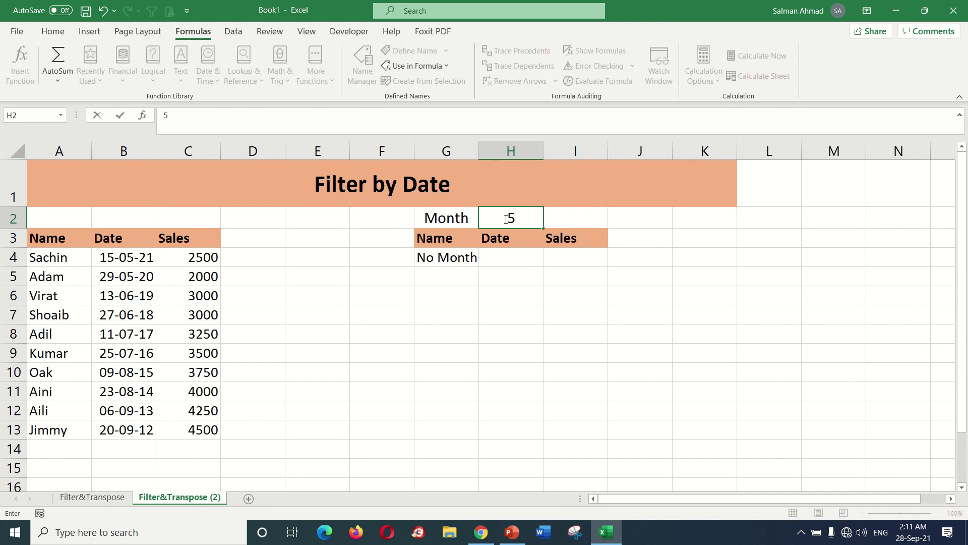
pyautogui.press('Return')
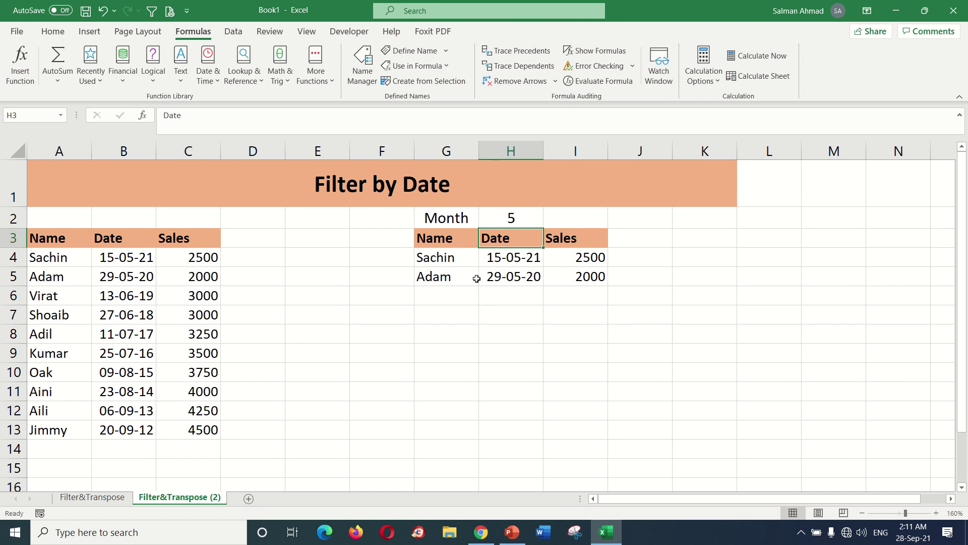
pyautogui.click(519, 220)
pyautogui.write('6')
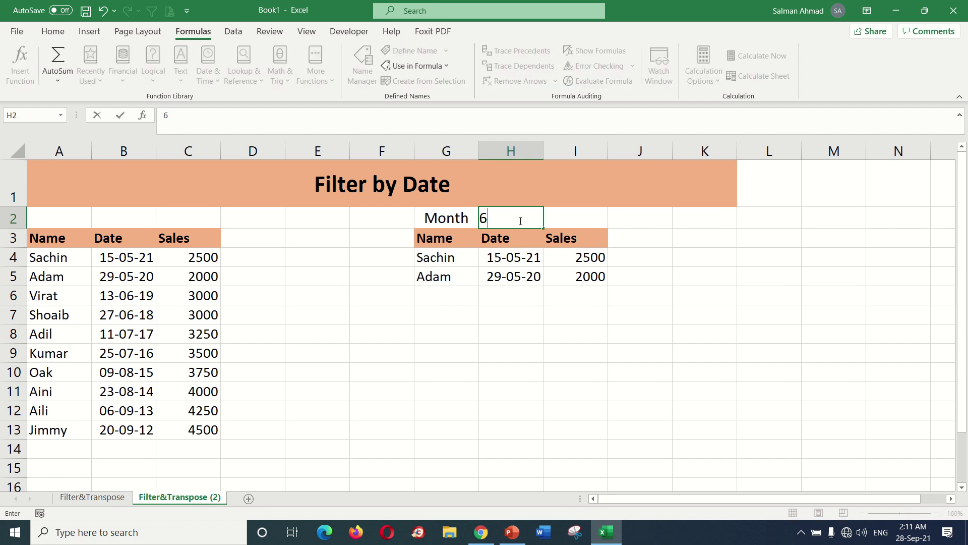
pyautogui.press('Return')
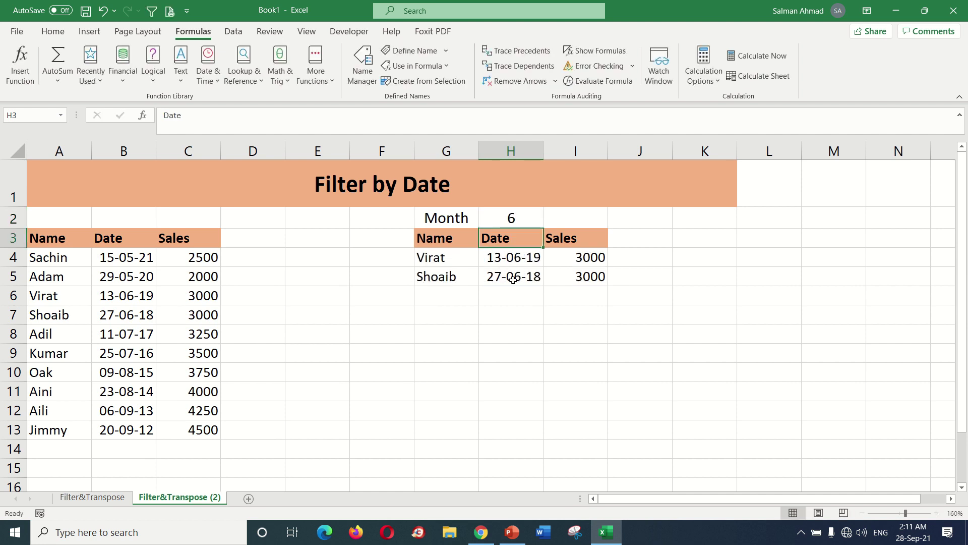